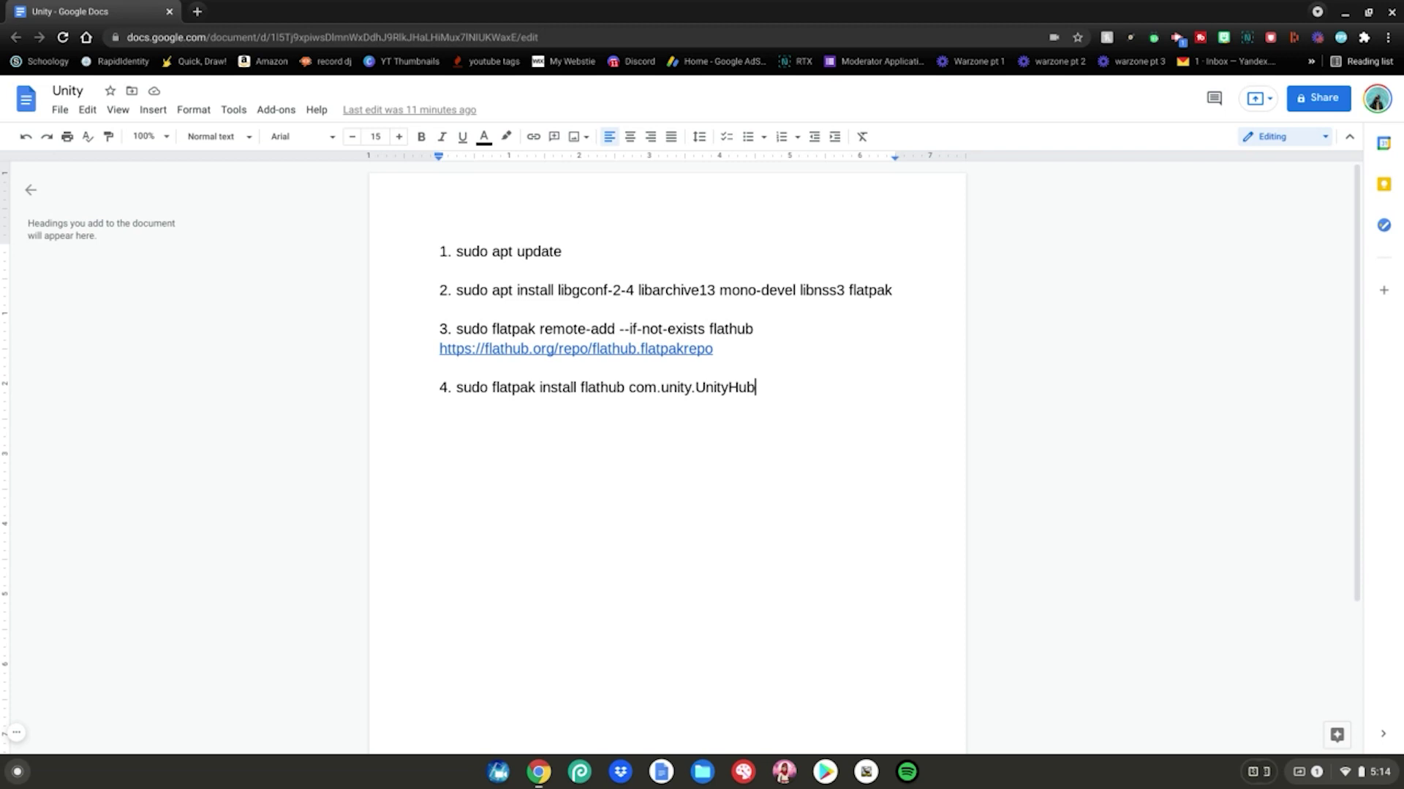
Step: Bring up the ChromeOS launcher over the Google Docs page listing the Unity Hub commands
{"action": "key", "text": "super"}
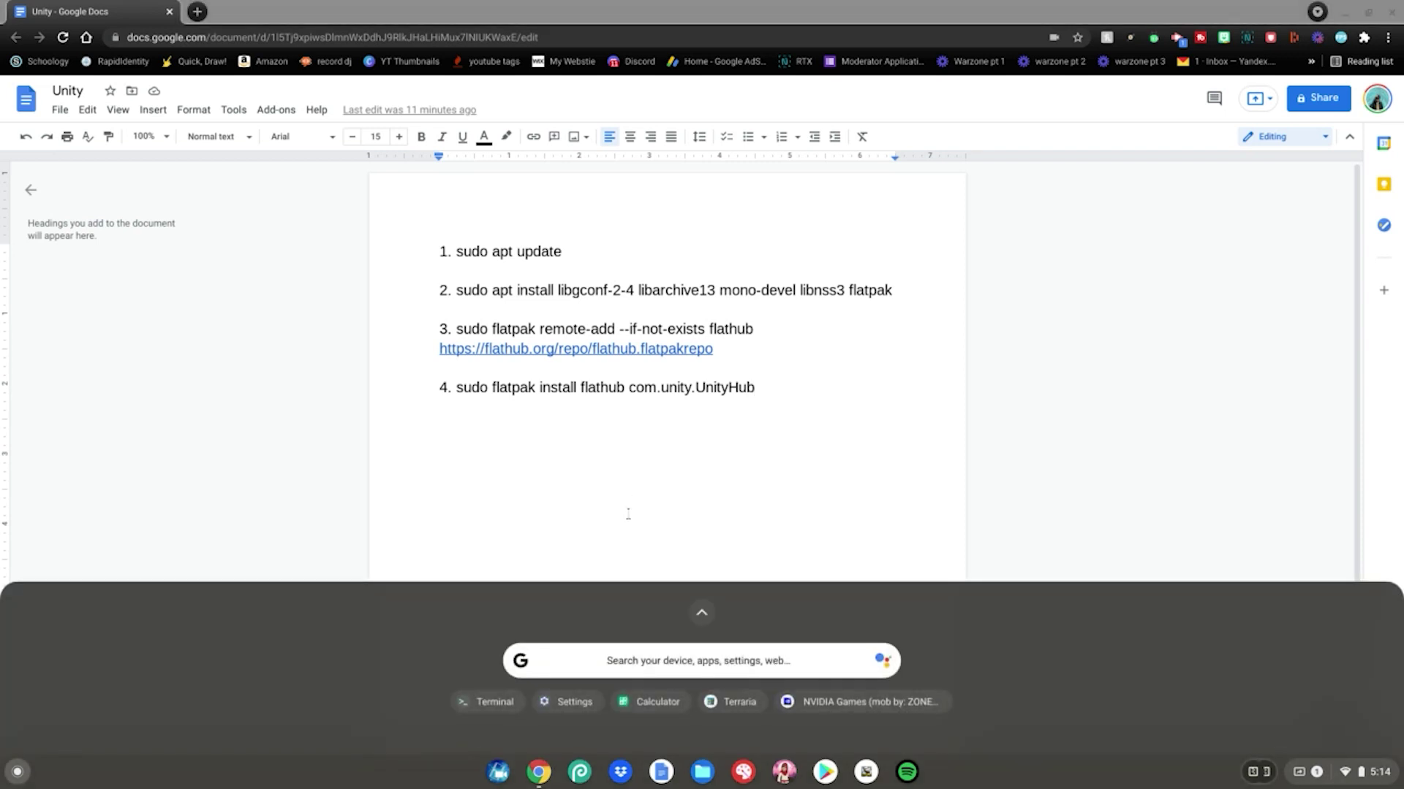
Step: Search the launcher for 'term' and open the Linux Terminal
{"action": "left_click", "coordinate": [631, 648]}
{"action": "type", "text": "term"}
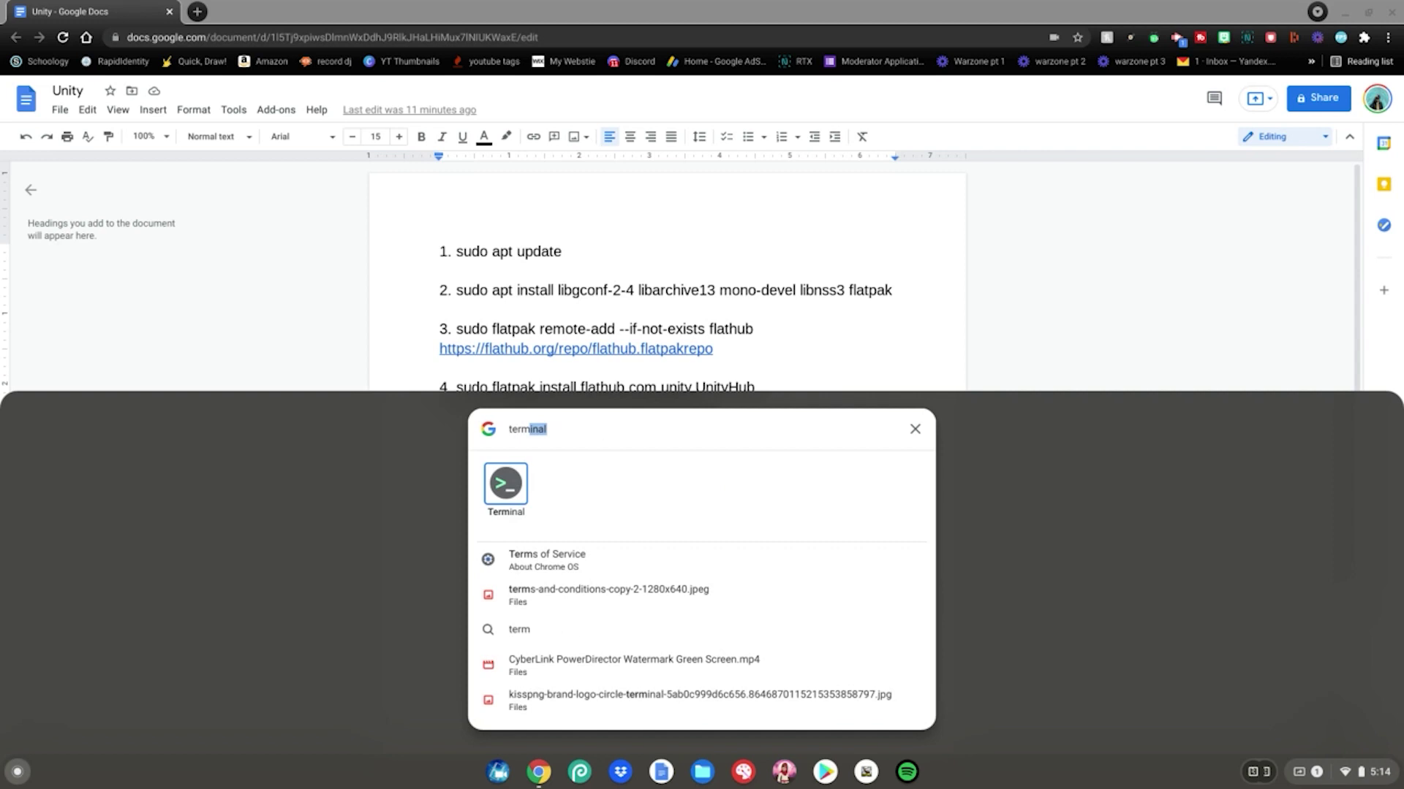
{"action": "key", "text": "Return"}
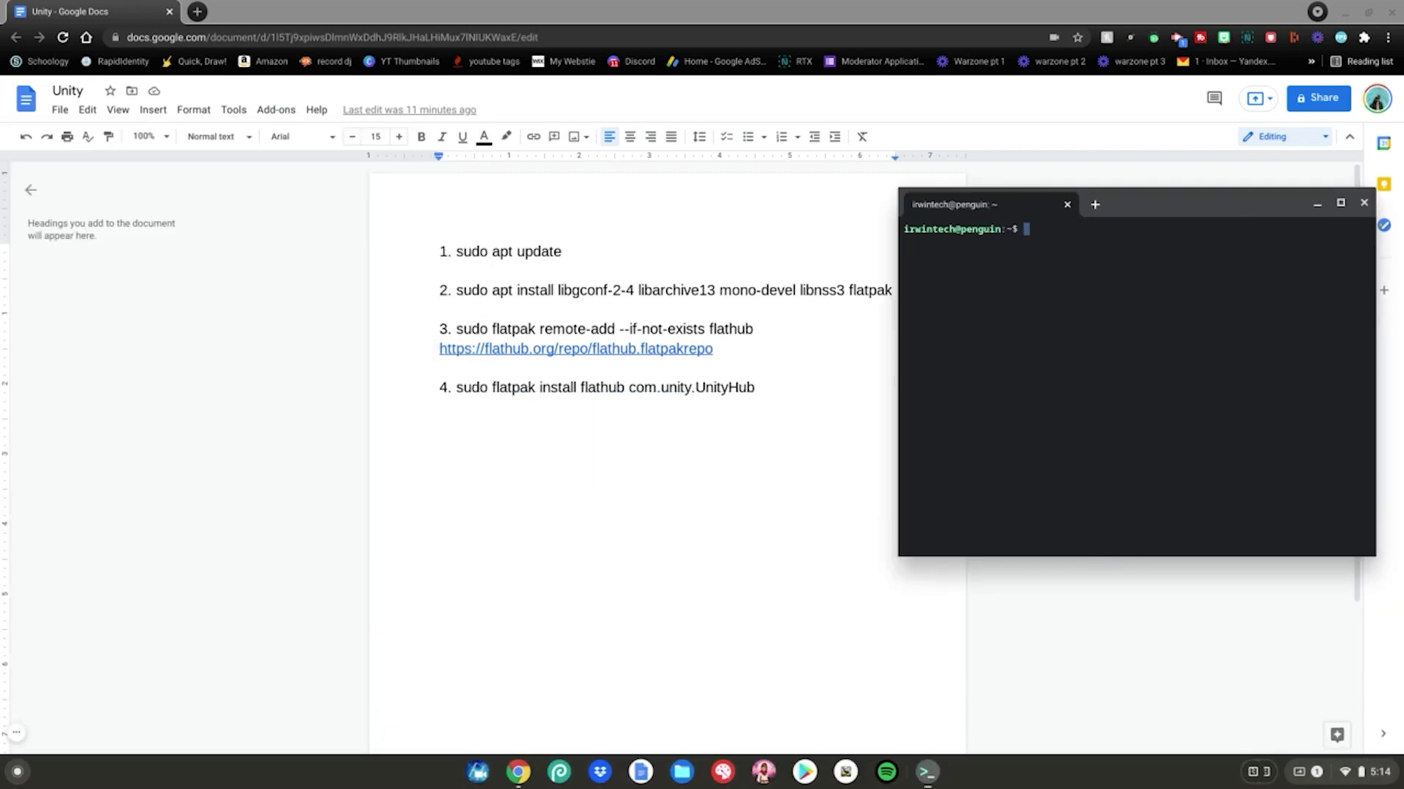
Step: Copy 'sudo apt update' from Docs, run it in Terminal, and accept both repository changes with y
{"action": "left_click_drag", "start_coordinate": [457, 254], "coordinate": [562, 254]}
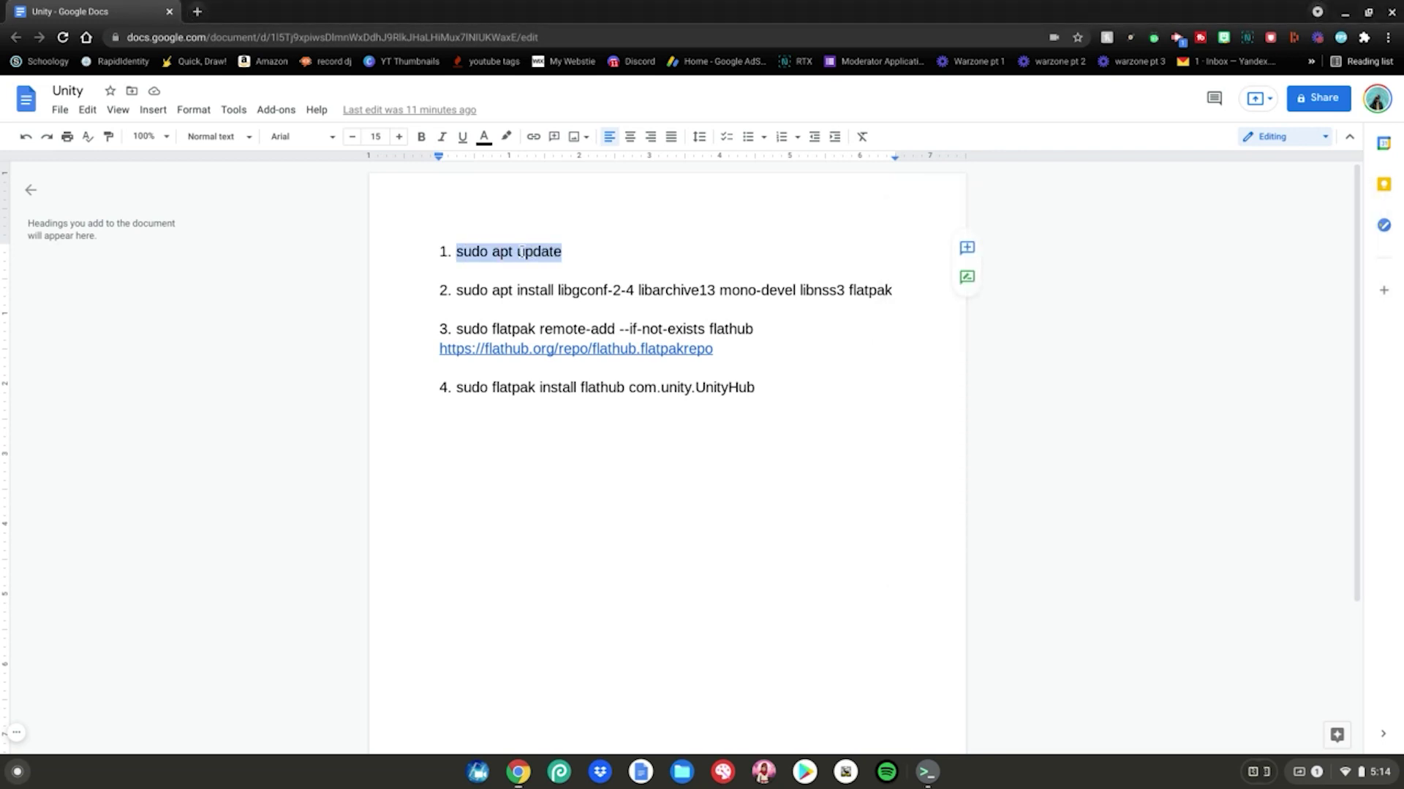
{"action": "right_click", "coordinate": [522, 252]}
{"action": "left_click", "coordinate": [556, 291]}
{"action": "left_click", "coordinate": [927, 772]}
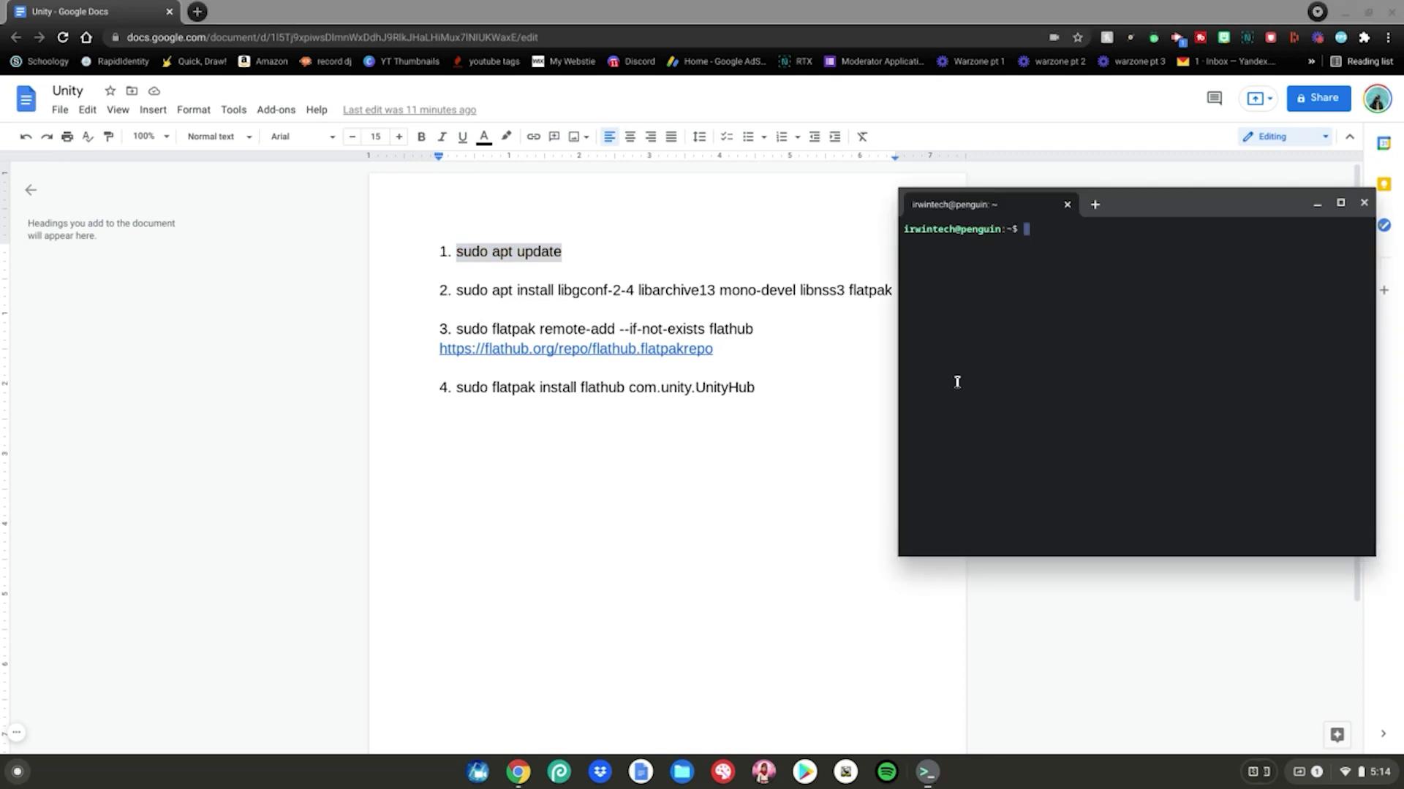
{"action": "right_click", "coordinate": [972, 404]}
{"action": "key", "text": "Return"}
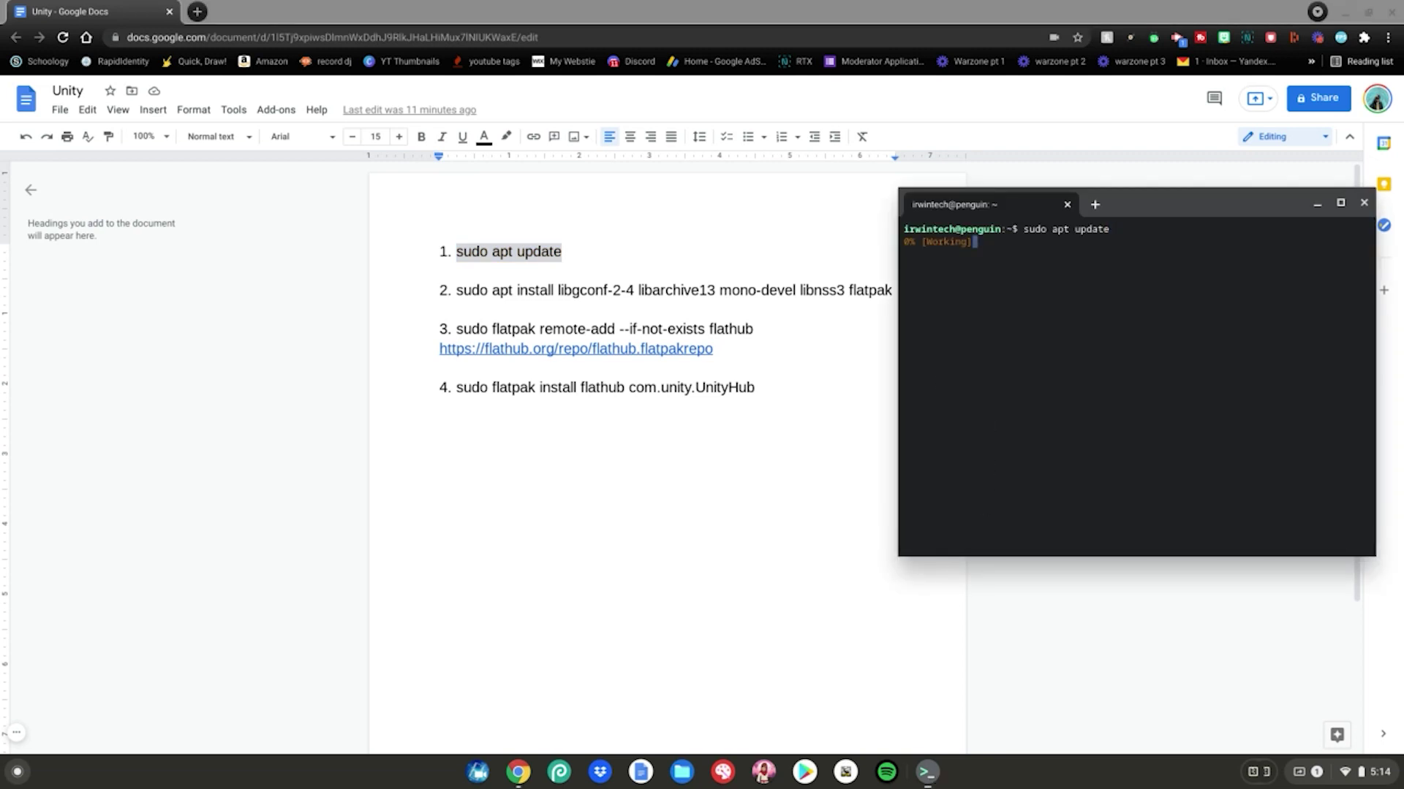
{"action": "type", "text": "y"}
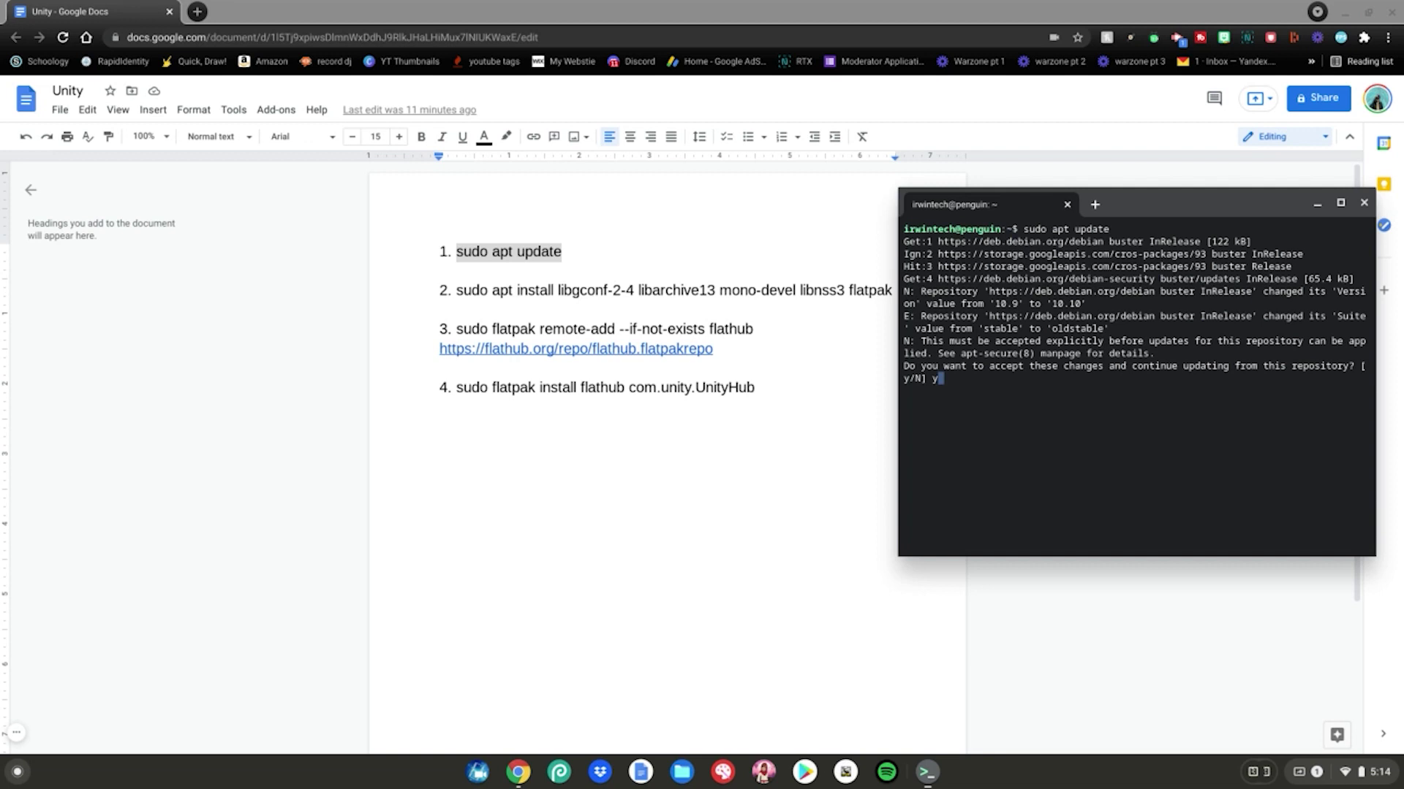
{"action": "key", "text": "Return"}
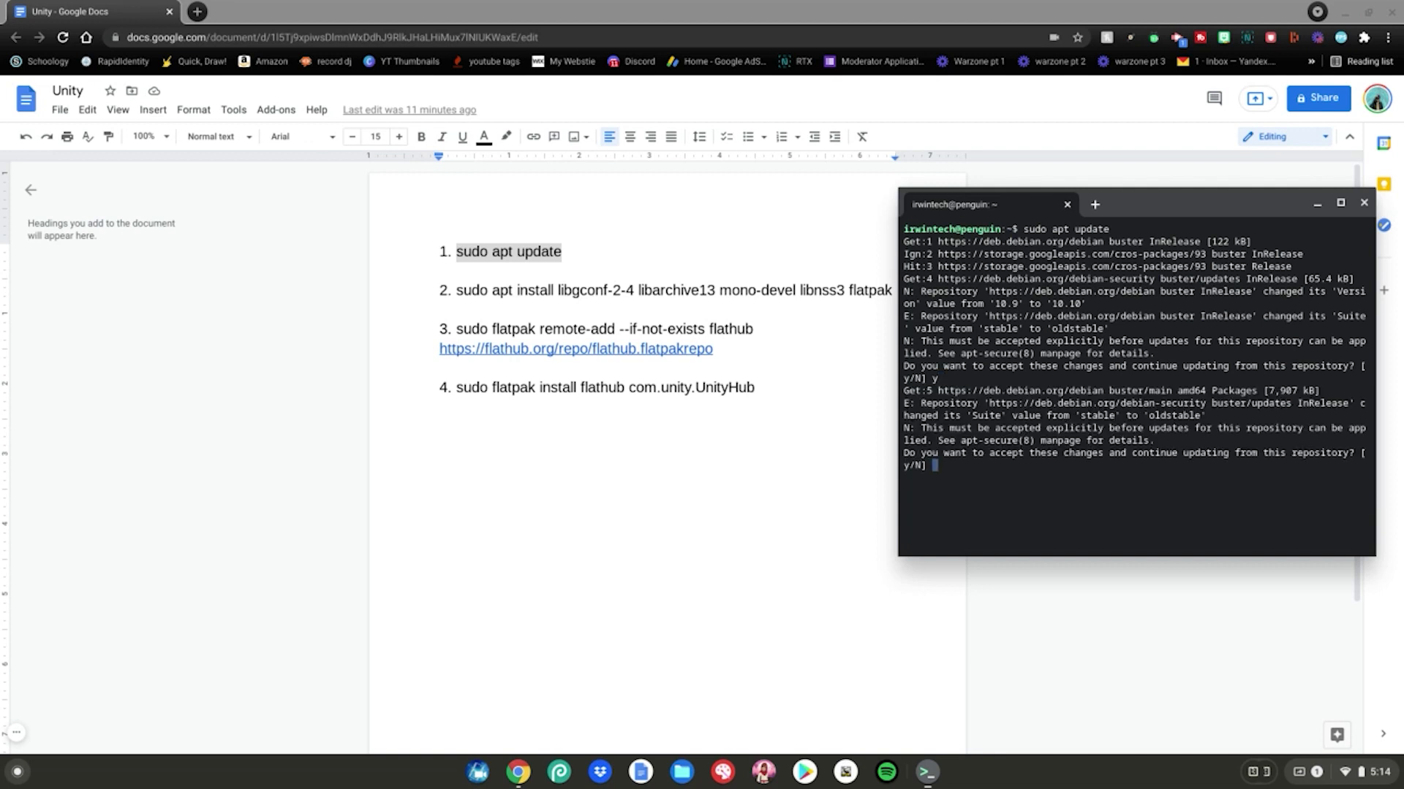
{"action": "type", "text": "y"}
{"action": "key", "text": "Return"}
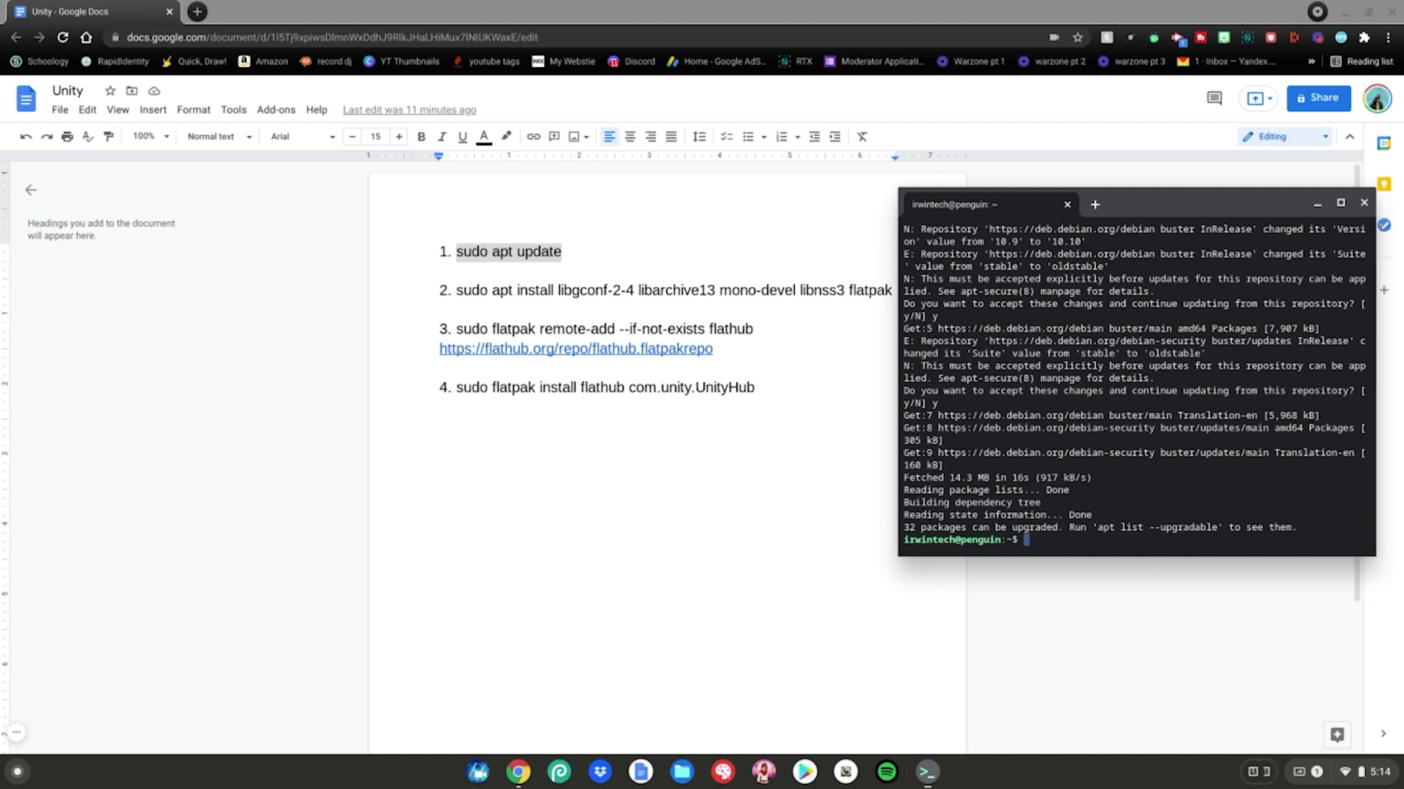
Step: Copy the line 2 apt install command into Terminal, run it, and confirm the dependencies with y
{"action": "left_click", "coordinate": [499, 296]}
{"action": "left_click_drag", "start_coordinate": [457, 292], "coordinate": [890, 292]}
{"action": "right_click", "coordinate": [853, 286]}
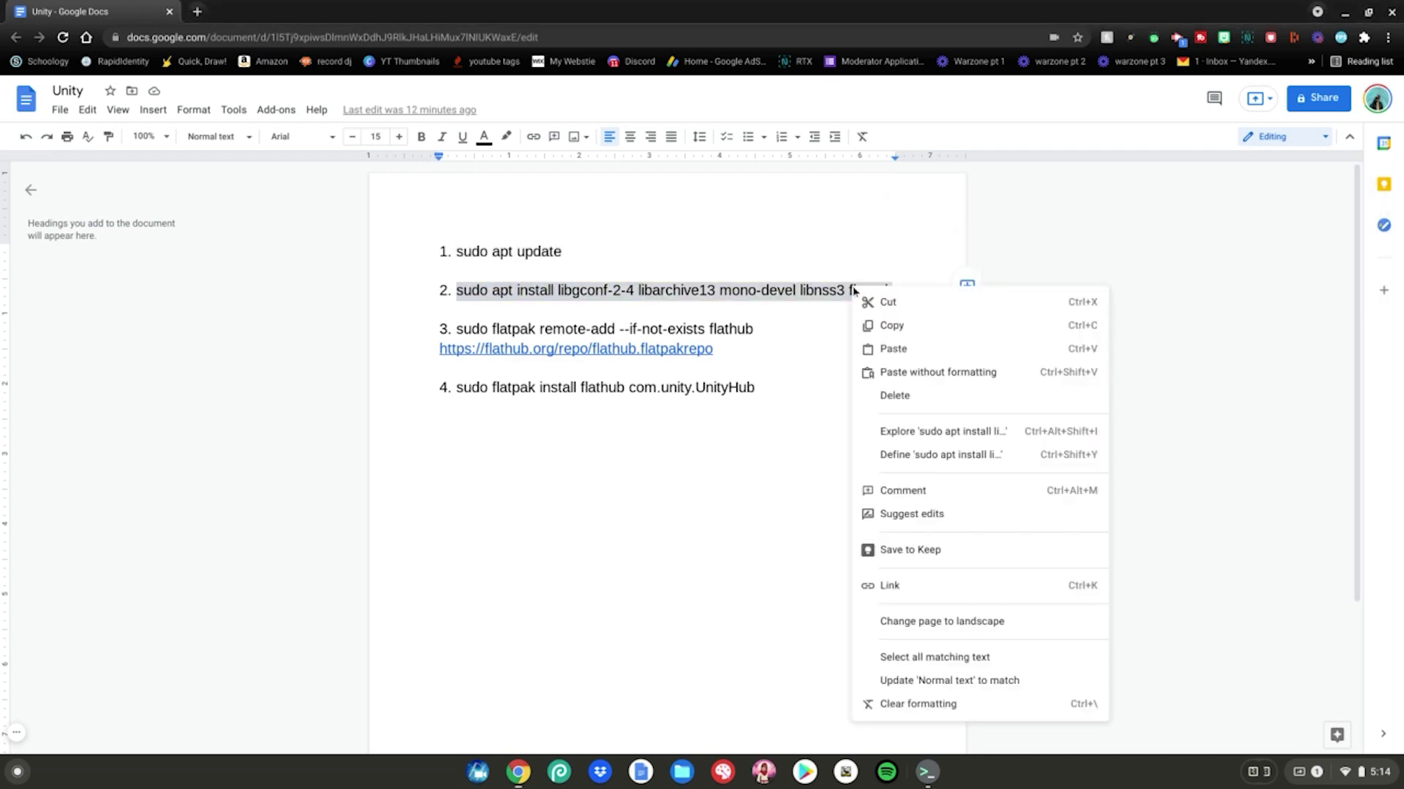
{"action": "left_click", "coordinate": [891, 328]}
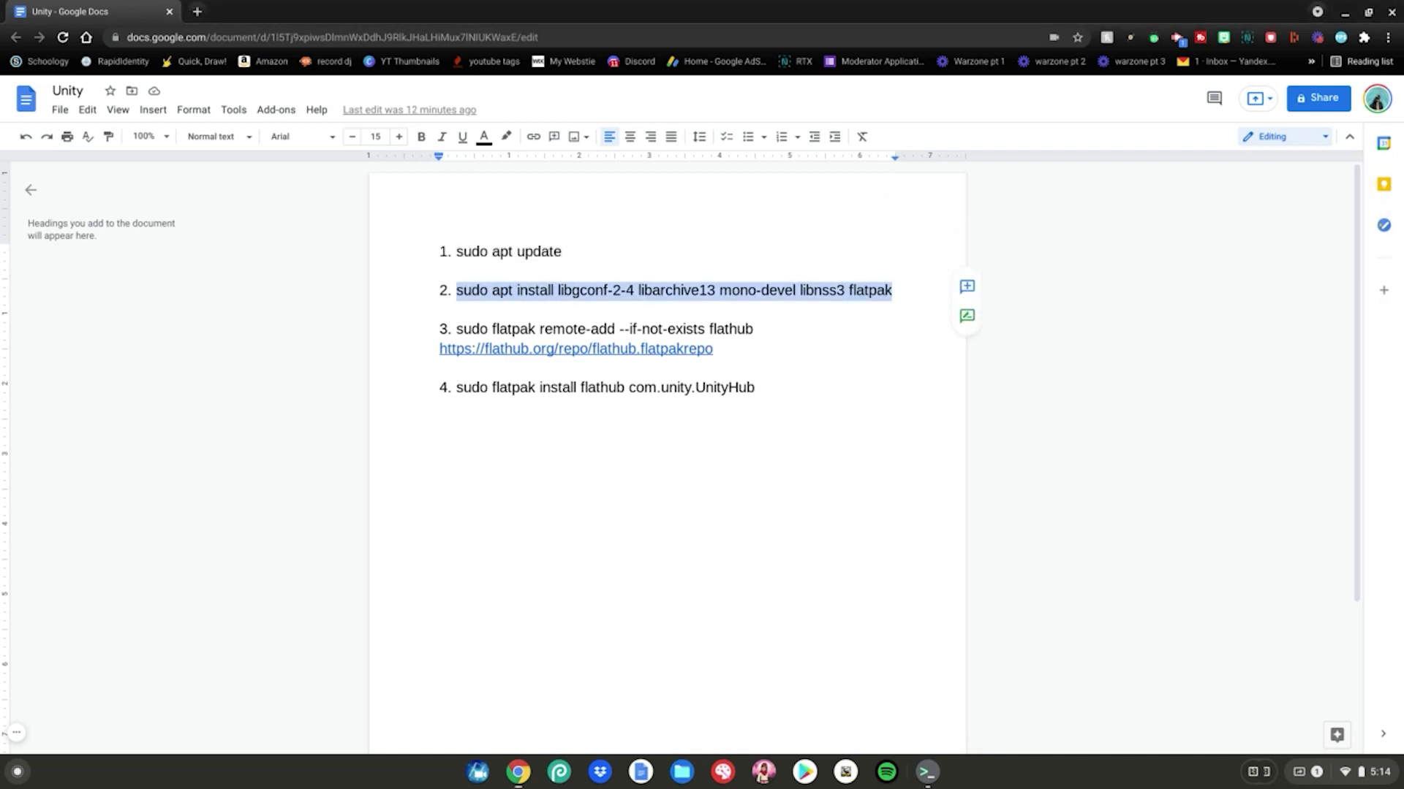
{"action": "left_click", "coordinate": [927, 772]}
{"action": "key", "text": "ctrl+shift+v"}
{"action": "key", "text": "Return"}
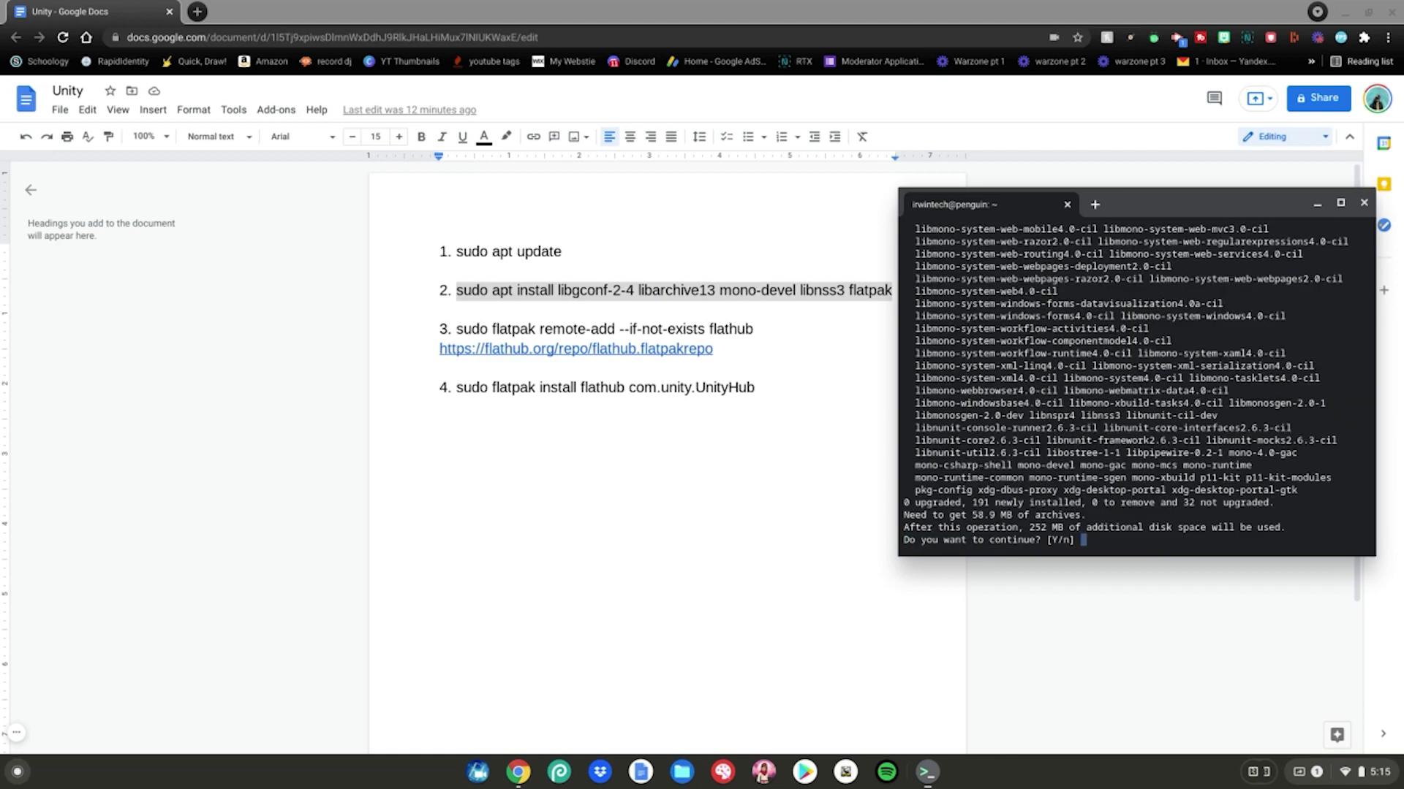
{"action": "type", "text": "y"}
{"action": "key", "text": "Return"}
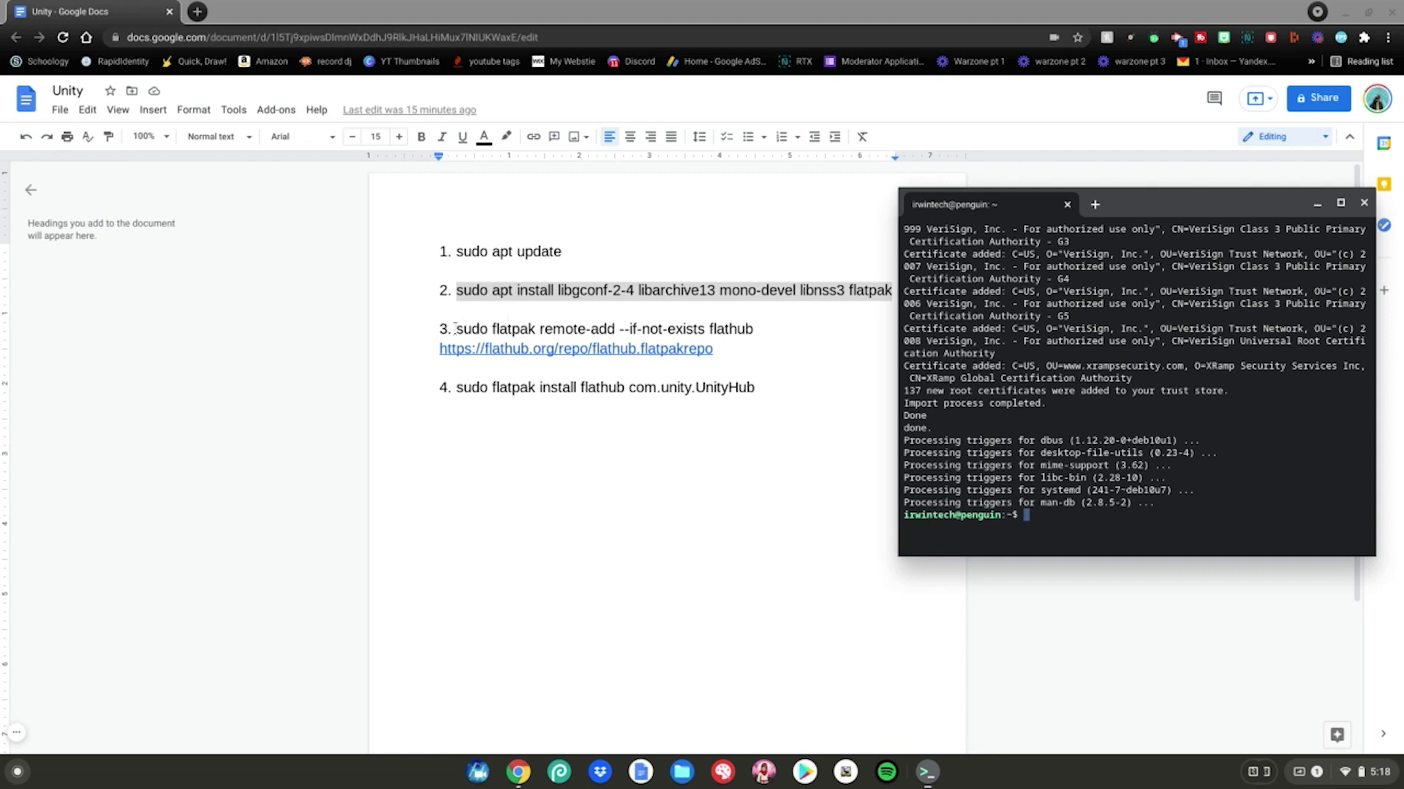
Step: Copy and run the flatpak remote-add command to add the Flathub remote
{"action": "left_click_drag", "start_coordinate": [455, 328], "coordinate": [713, 349]}
{"action": "right_click", "coordinate": [677, 345]}
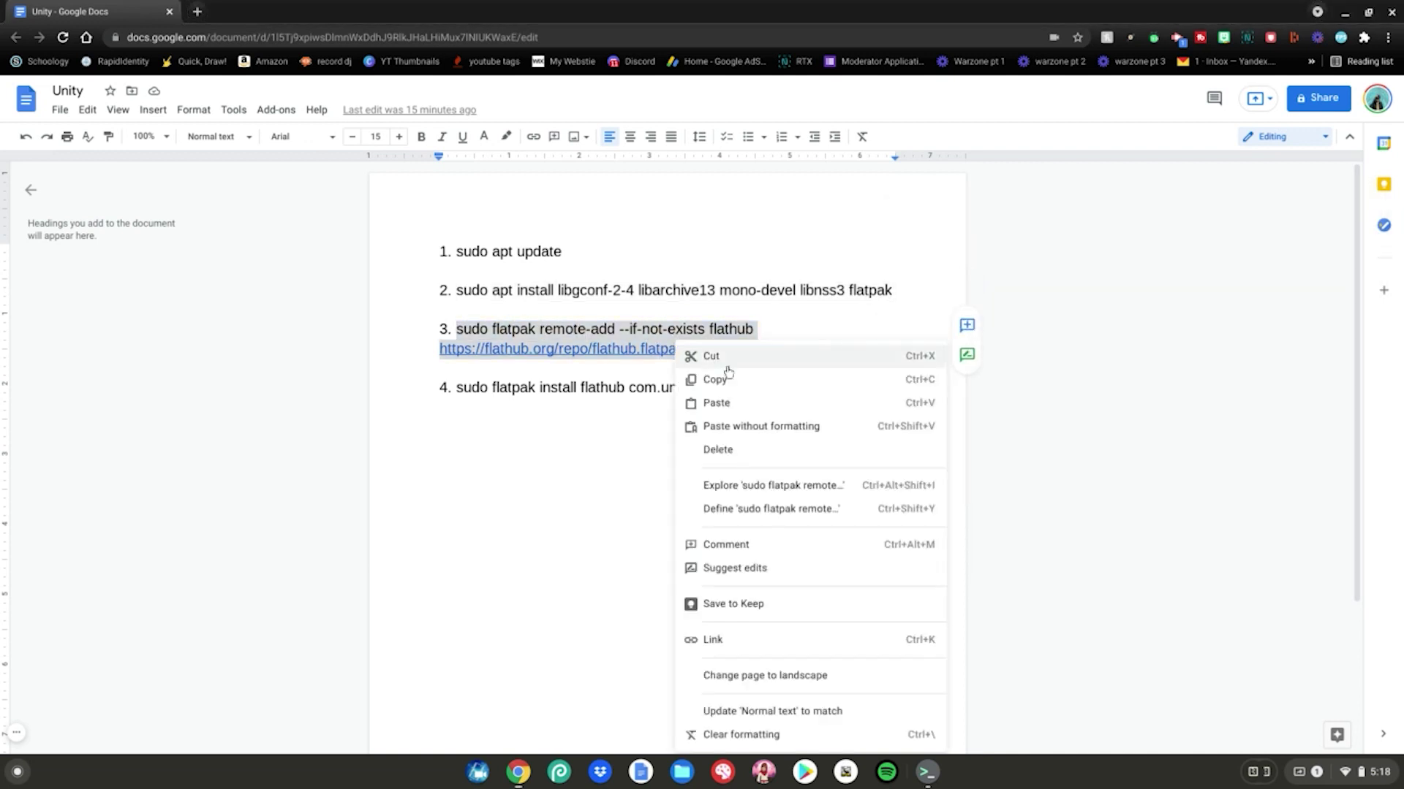
{"action": "left_click", "coordinate": [728, 375]}
{"action": "key", "text": "alt+Tab"}
{"action": "key", "text": "ctrl+shift+v"}
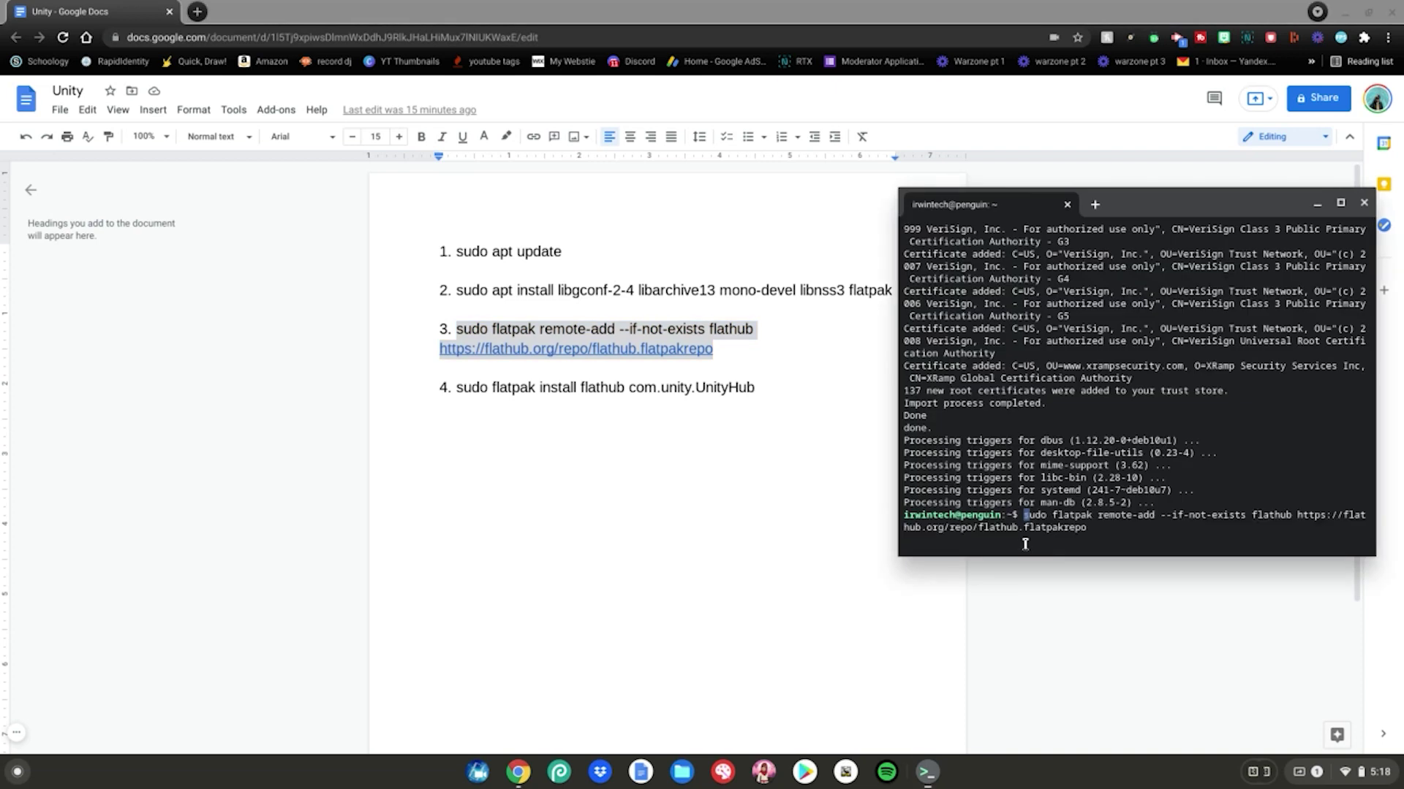
{"action": "key", "text": "Return"}
Step: Copy and run the com.unity.UnityHub flatpak install, answering y to the runtime and installation prompts
{"action": "left_click_drag", "start_coordinate": [457, 389], "coordinate": [755, 389]}
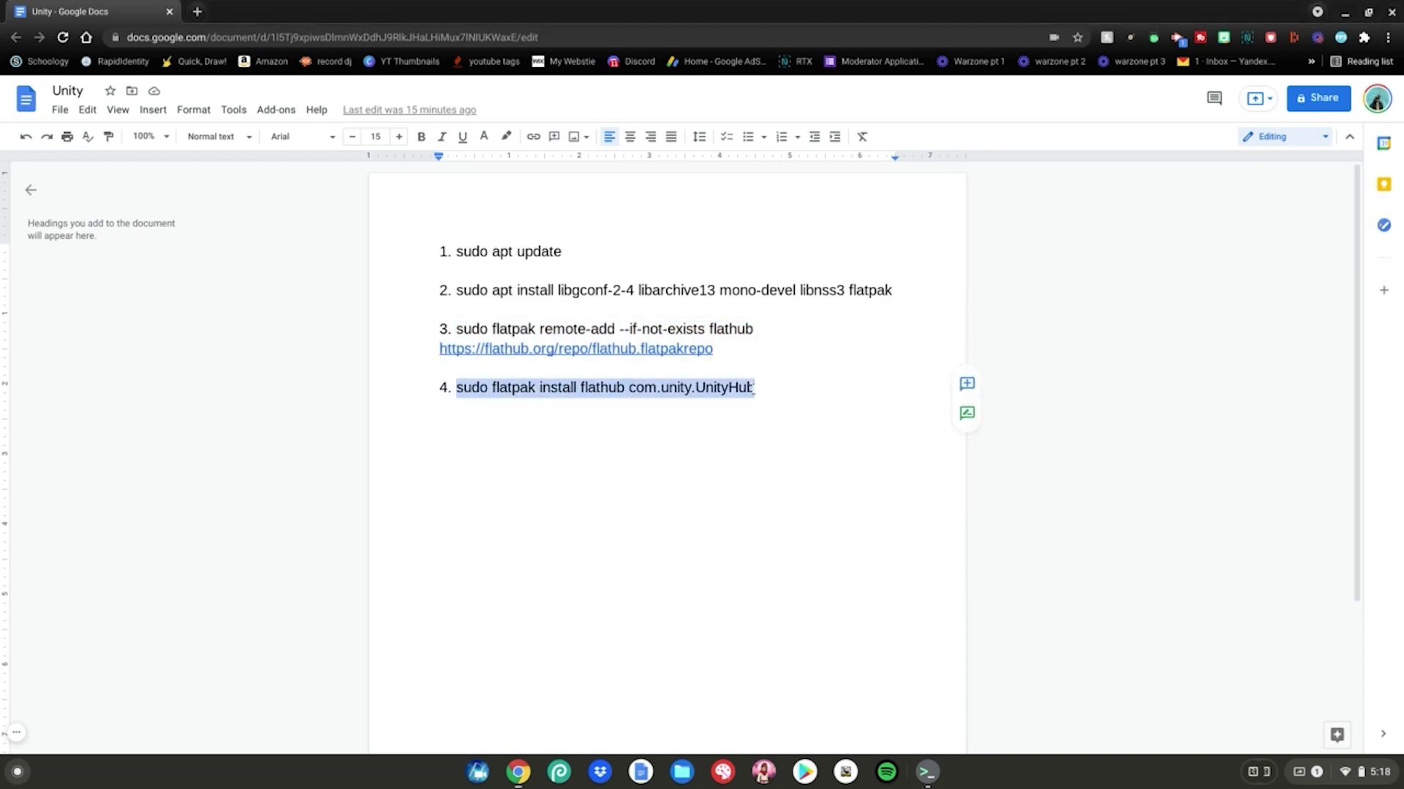
{"action": "right_click", "coordinate": [729, 391]}
{"action": "left_click", "coordinate": [769, 358]}
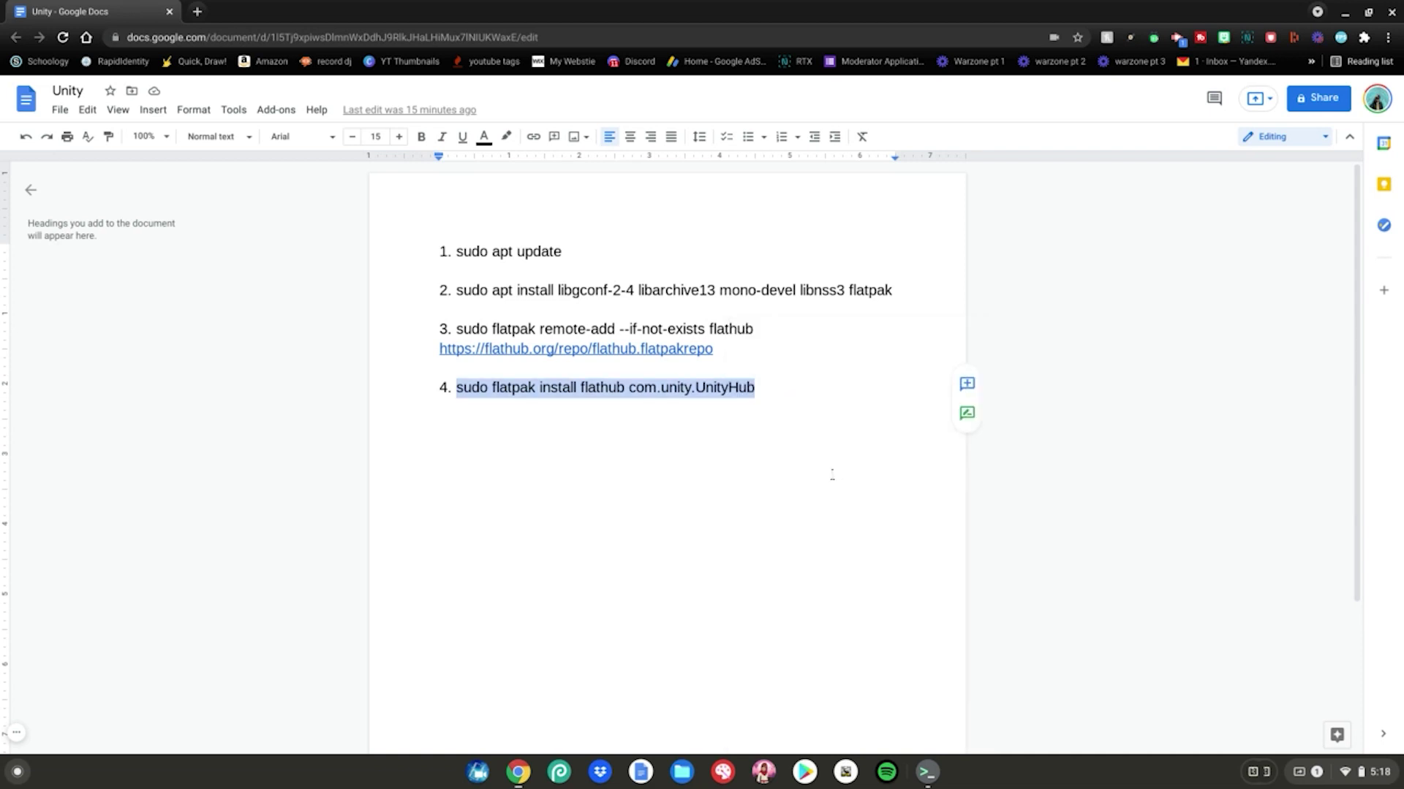
{"action": "left_click", "coordinate": [928, 773]}
{"action": "key", "text": "ctrl+shift+v"}
{"action": "key", "text": "Return"}
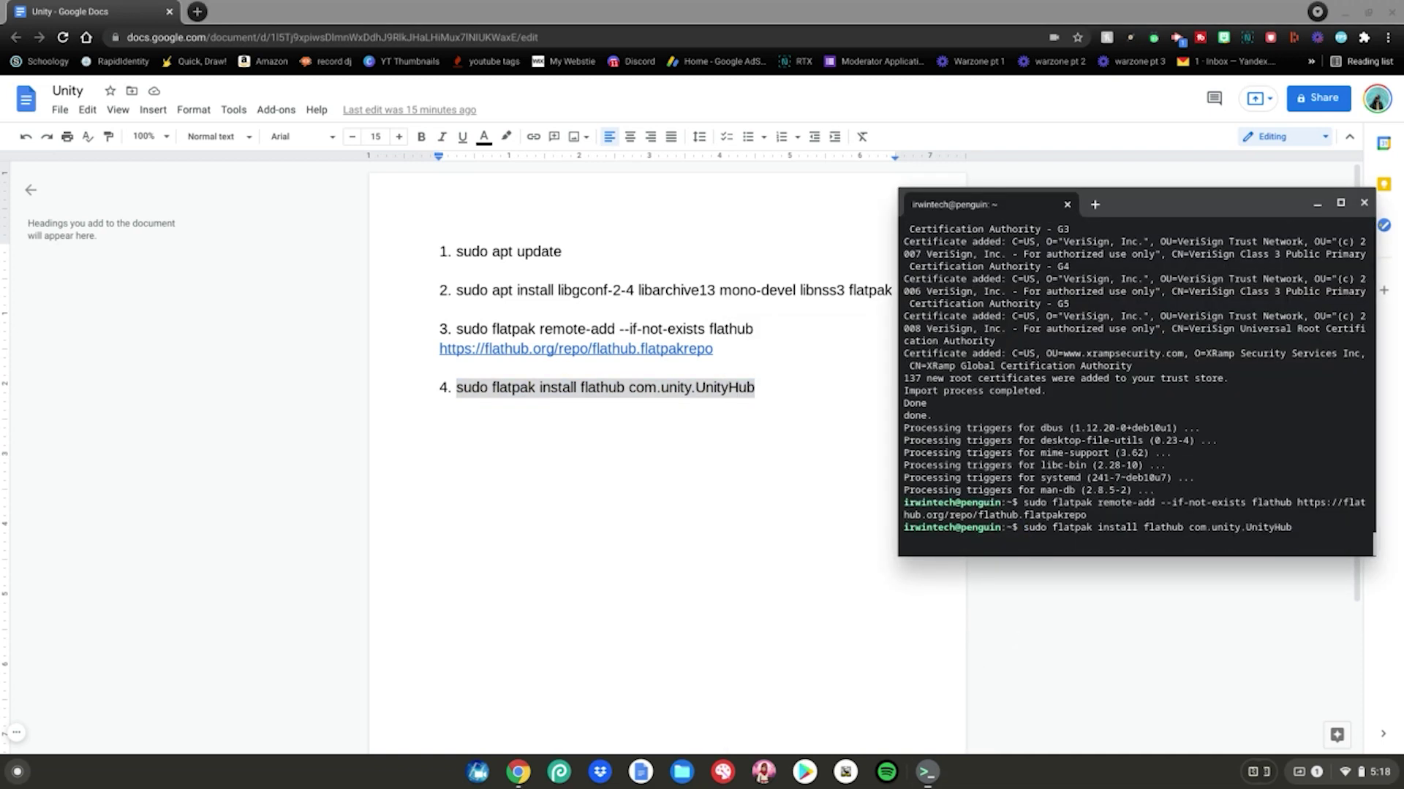
{"action": "type", "text": "y"}
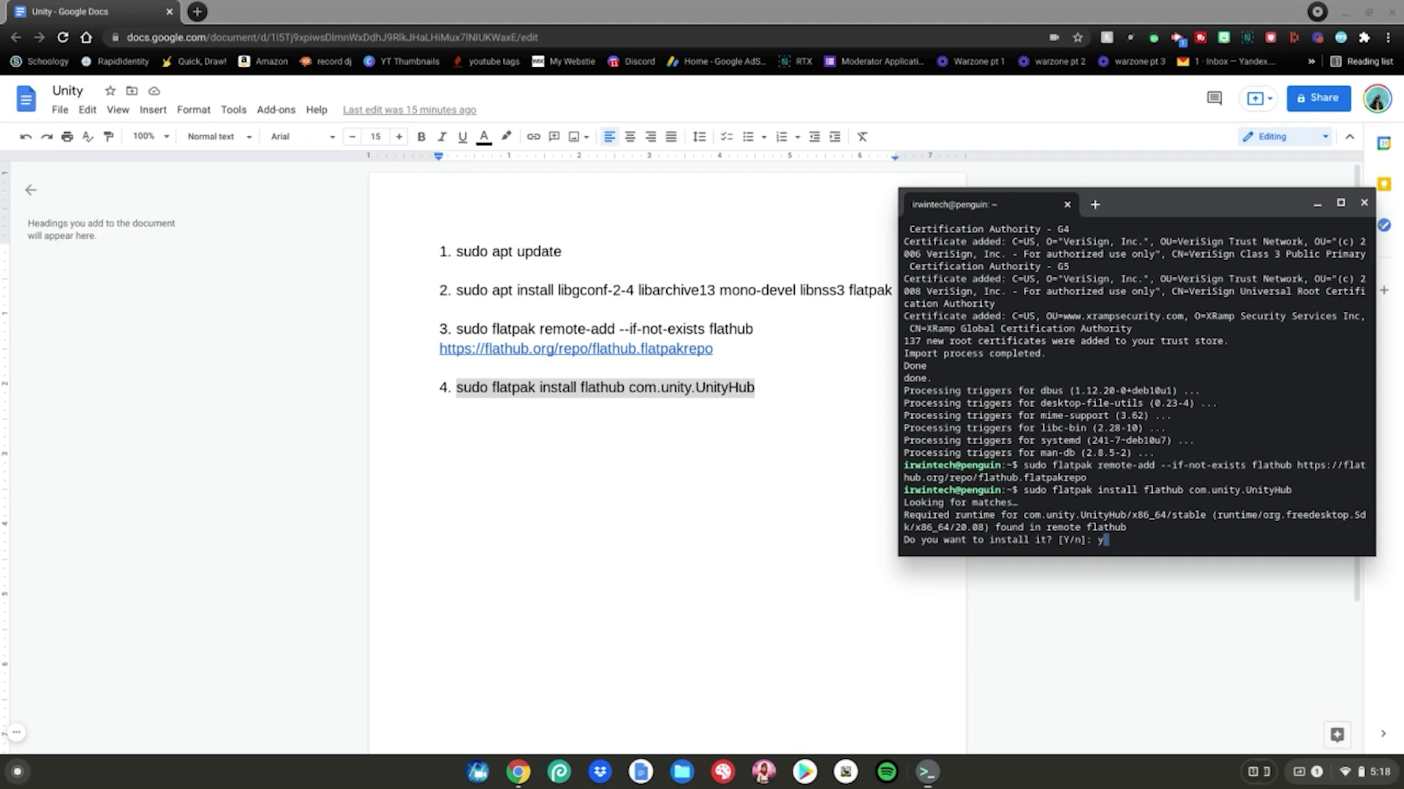
{"action": "key", "text": "Return"}
{"action": "type", "text": "y"}
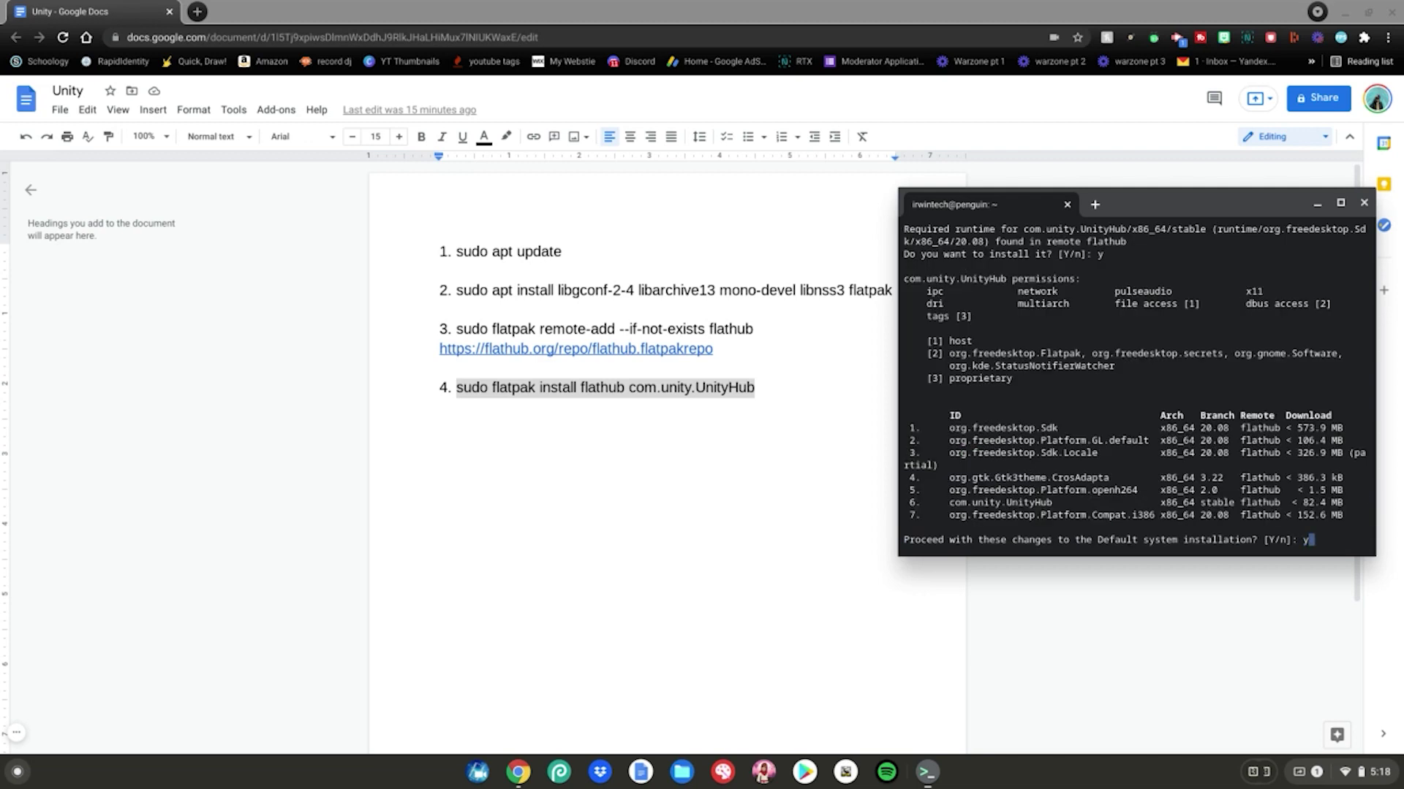
{"action": "key", "text": "Return"}
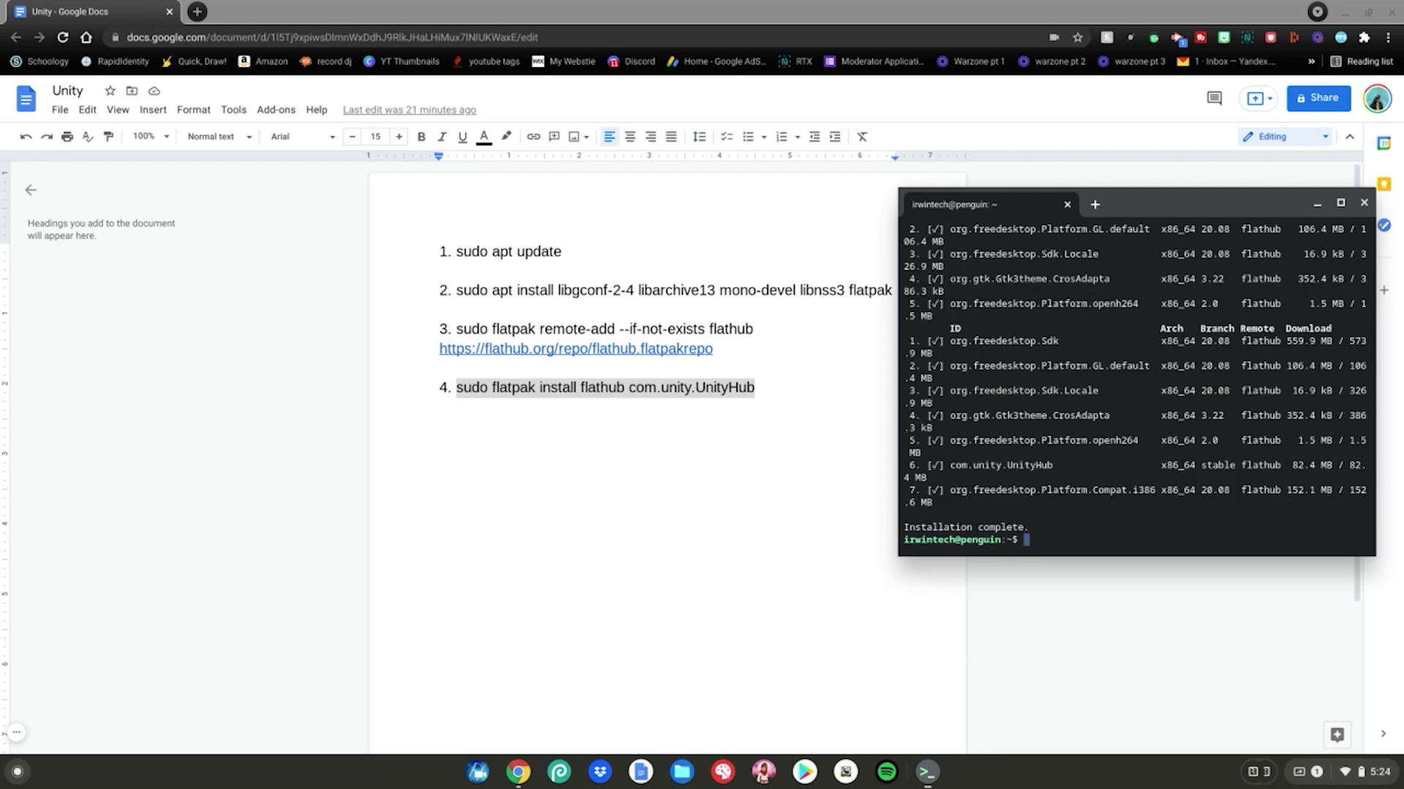
Step: Close Terminal with Leave, then launch Unity Hub from the launcher's Linux apps folder
{"action": "left_click", "coordinate": [1364, 204]}
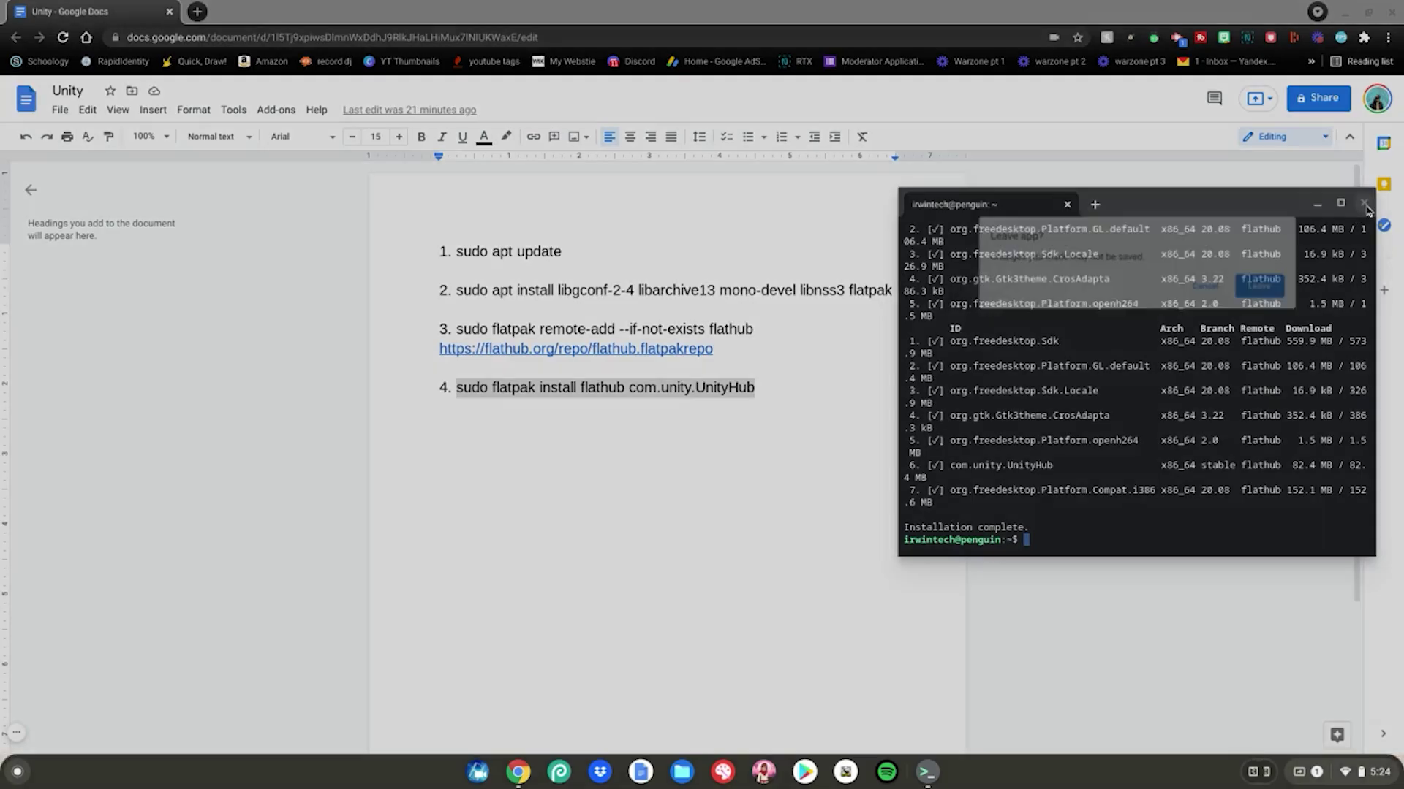
{"action": "left_click", "coordinate": [1285, 286]}
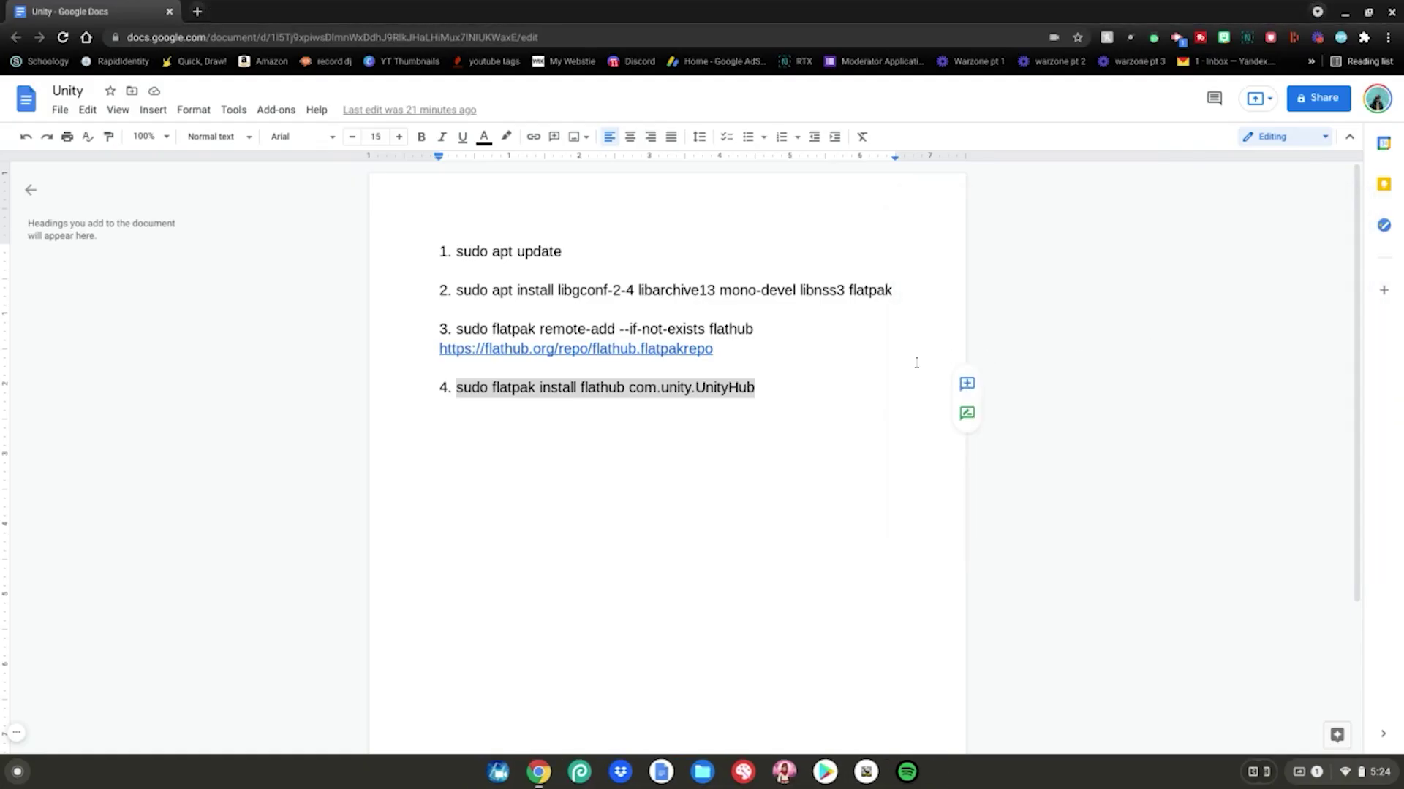
{"action": "key", "text": "super"}
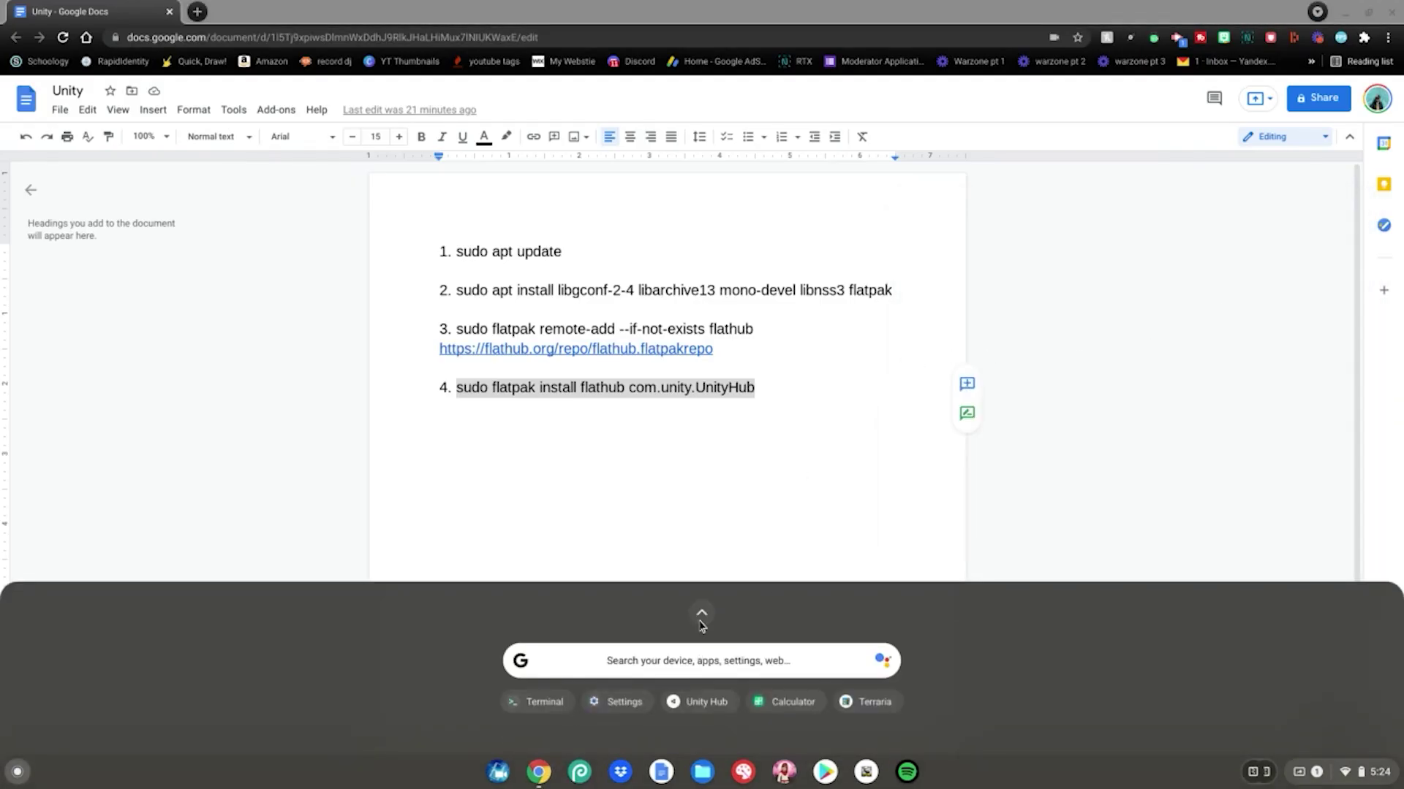
{"action": "left_click", "coordinate": [701, 620]}
{"action": "scroll", "coordinate": [739, 492], "scroll_direction": "down", "scroll_amount": 1}
{"action": "scroll", "coordinate": [738, 492], "scroll_direction": "down", "scroll_amount": 7}
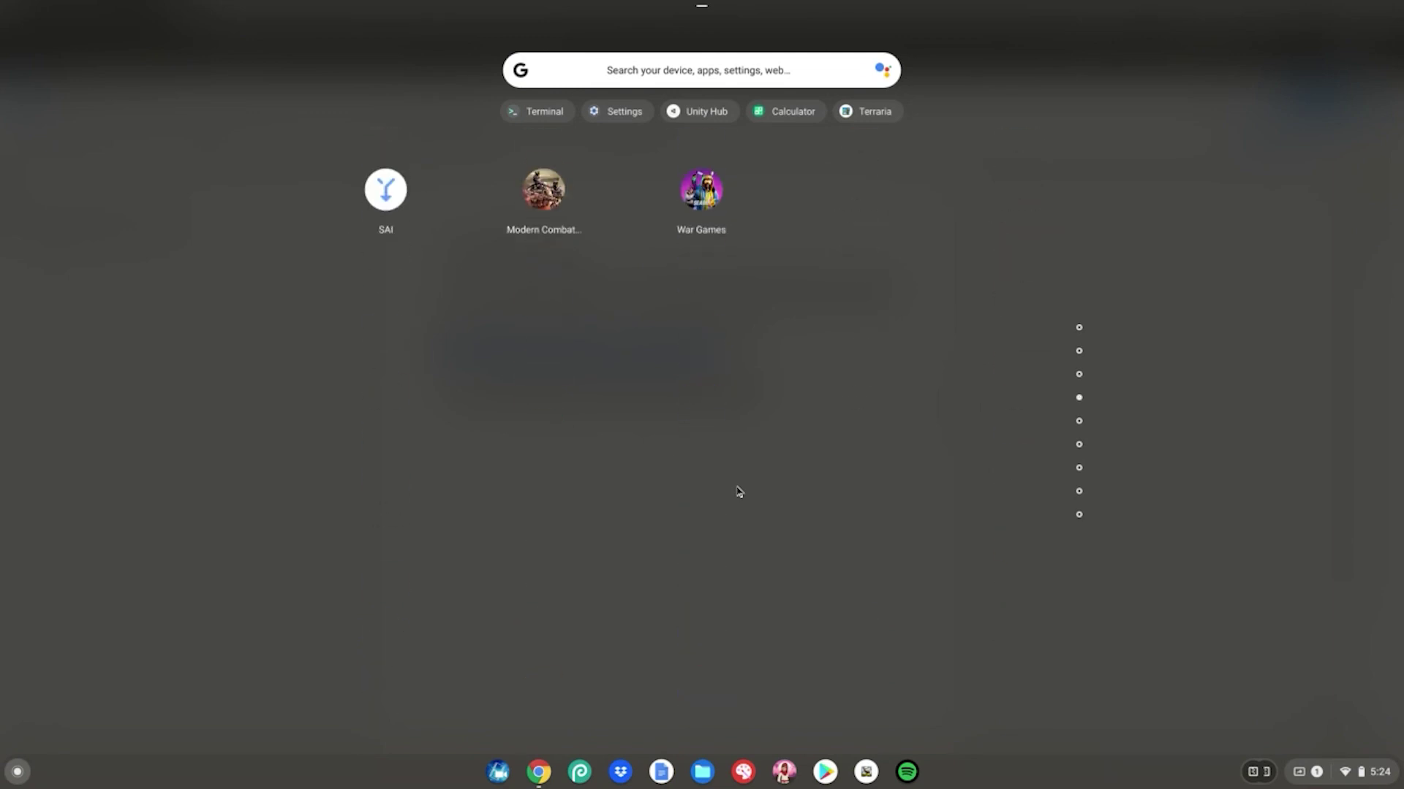
{"action": "left_click", "coordinate": [543, 332]}
{"action": "left_click", "coordinate": [593, 309]}
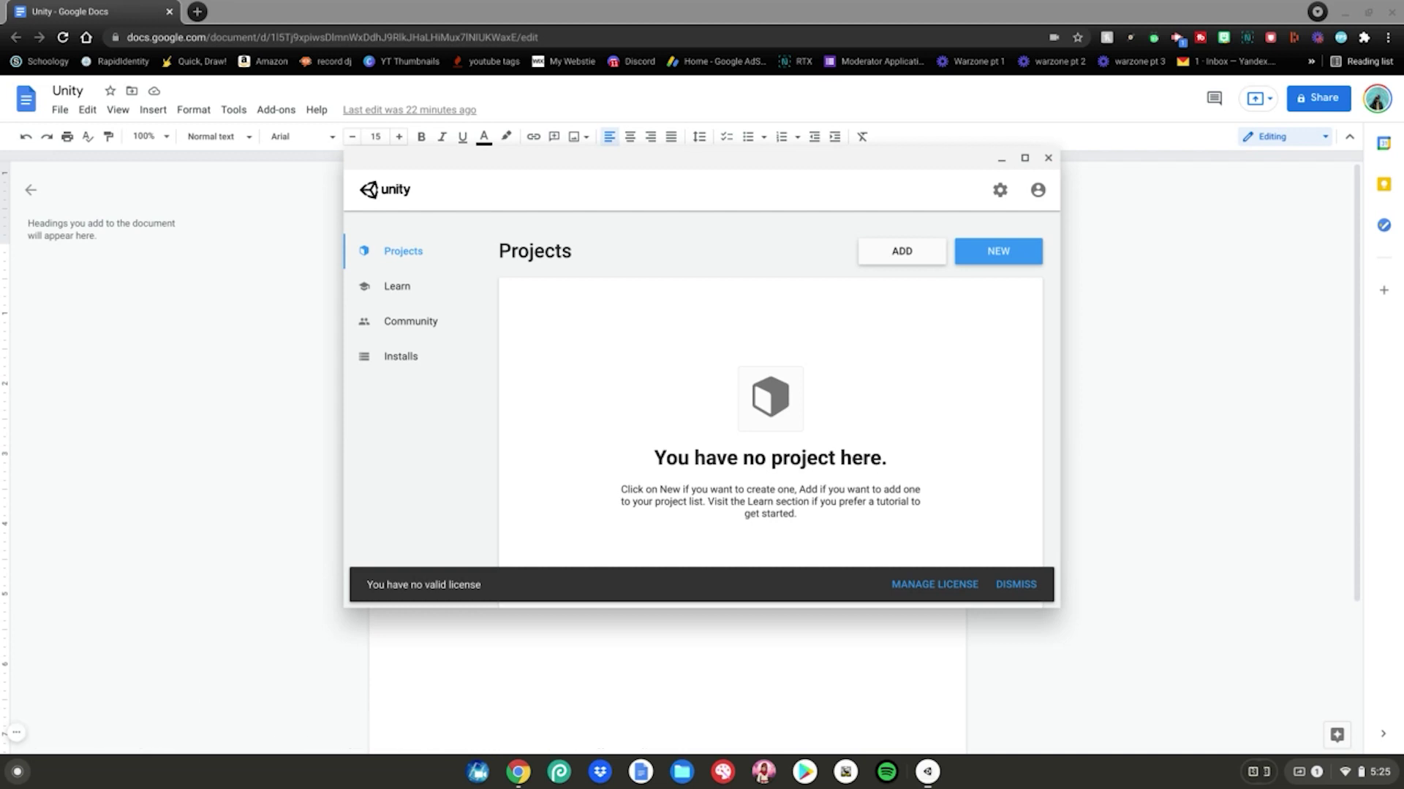
Step: Use MANAGE LICENSE on the 'You have no valid license' bar to reach License Management
{"action": "left_click", "coordinate": [919, 585]}
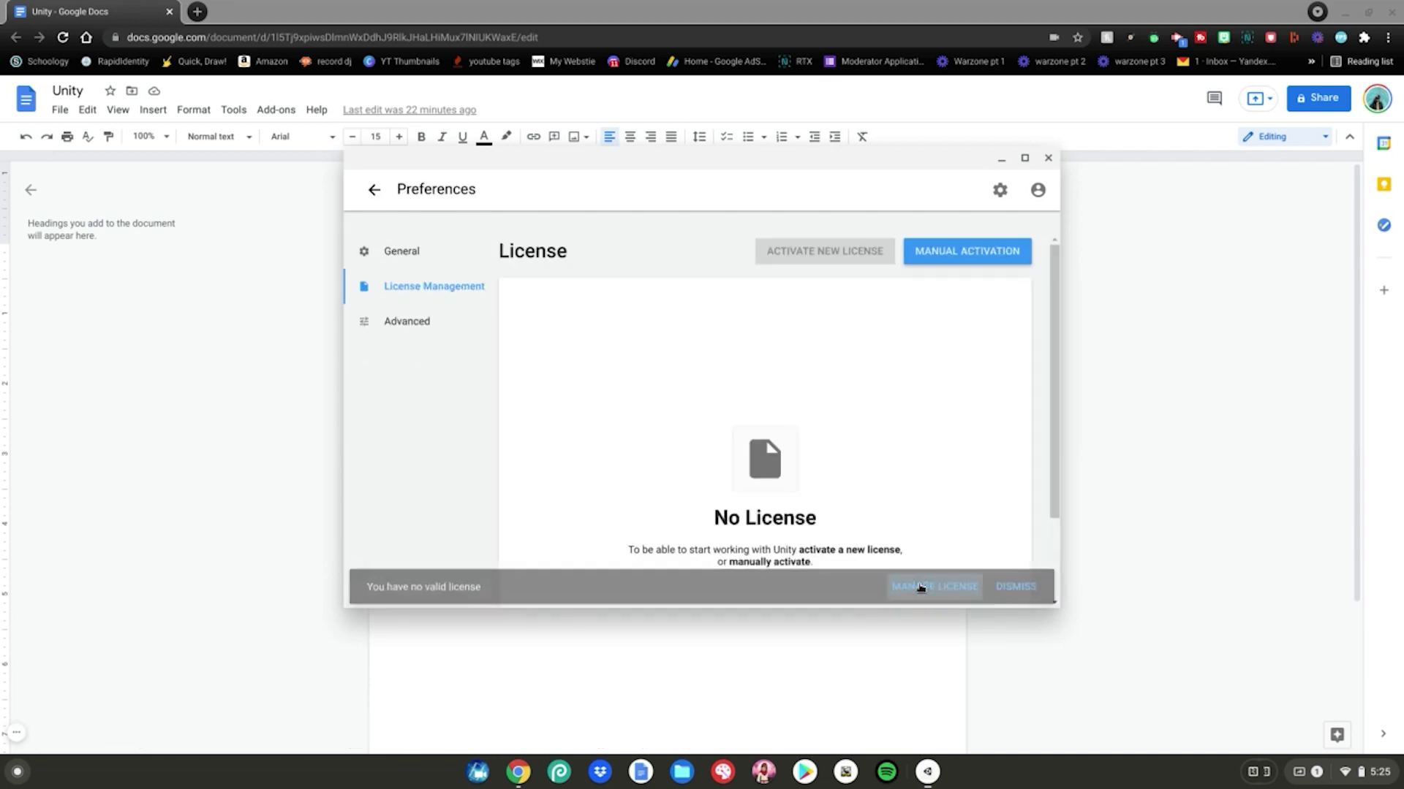